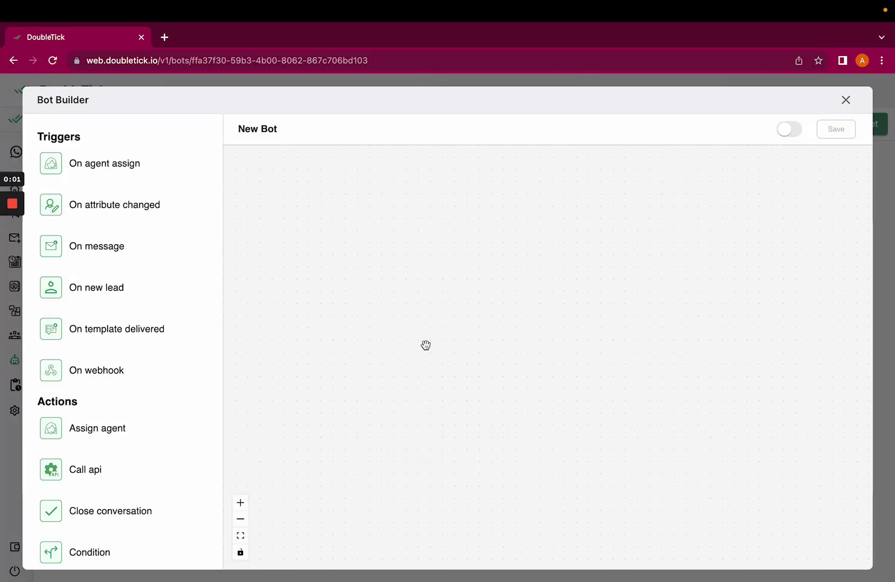
Step: Add an On message trigger to the bot canvas with the keyword "test"
{"action": "scroll", "coordinate": [161, 465], "scroll_direction": "down", "scroll_amount": 3}
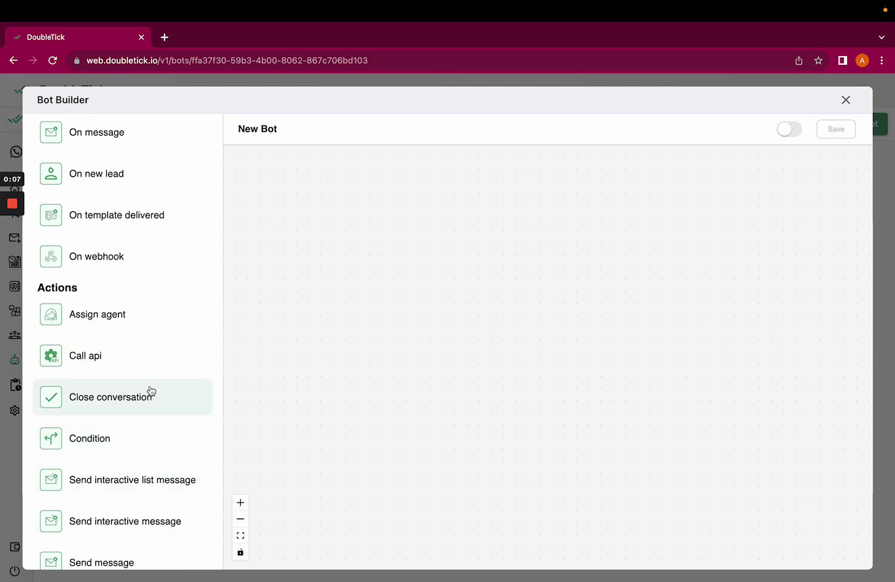
{"action": "scroll", "coordinate": [164, 278], "scroll_direction": "up", "scroll_amount": 3}
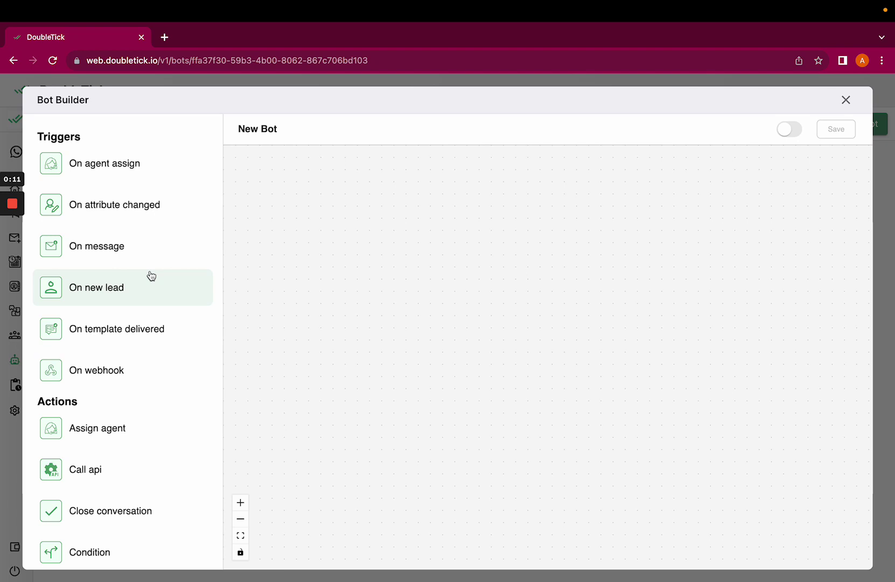
{"action": "scroll", "coordinate": [162, 398], "scroll_direction": "down", "scroll_amount": 3}
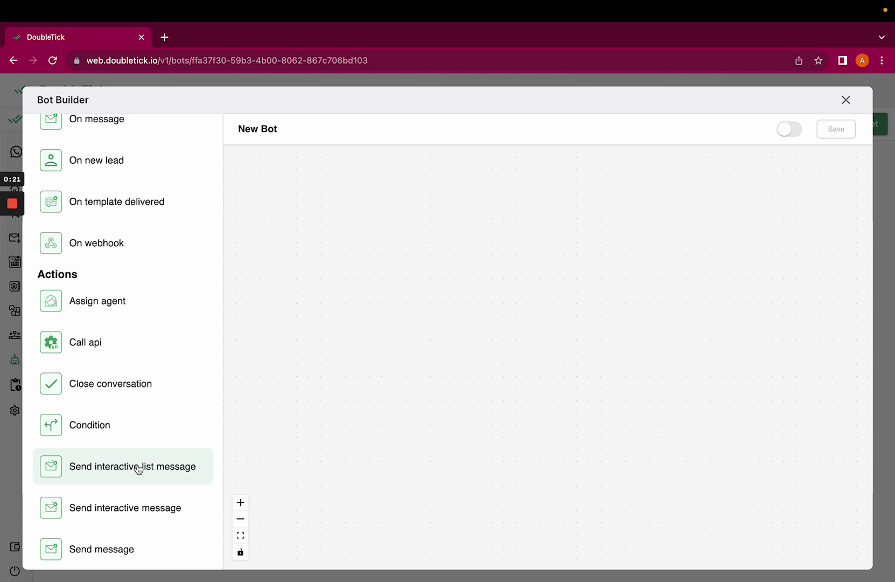
{"action": "scroll", "coordinate": [160, 376], "scroll_direction": "up", "scroll_amount": 1}
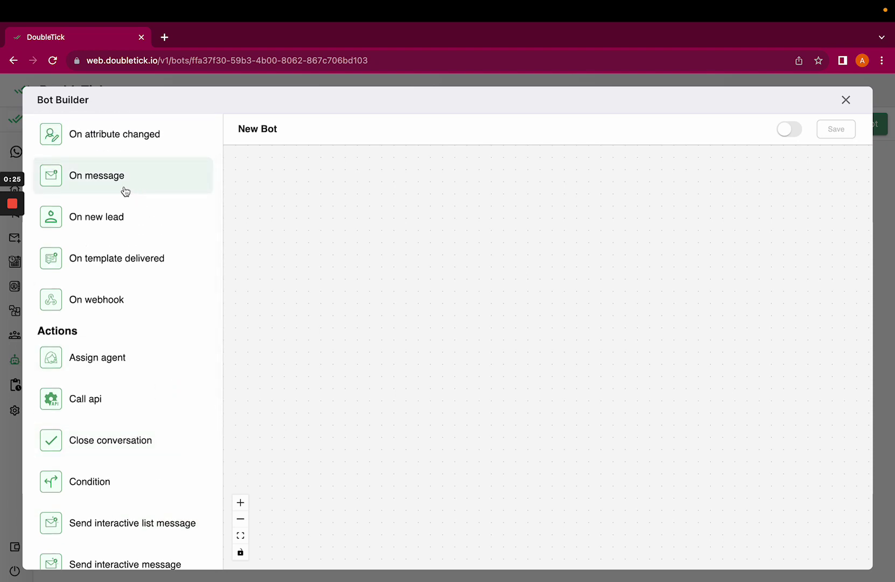
{"action": "left_click_drag", "start_coordinate": [87, 183], "coordinate": [377, 236]}
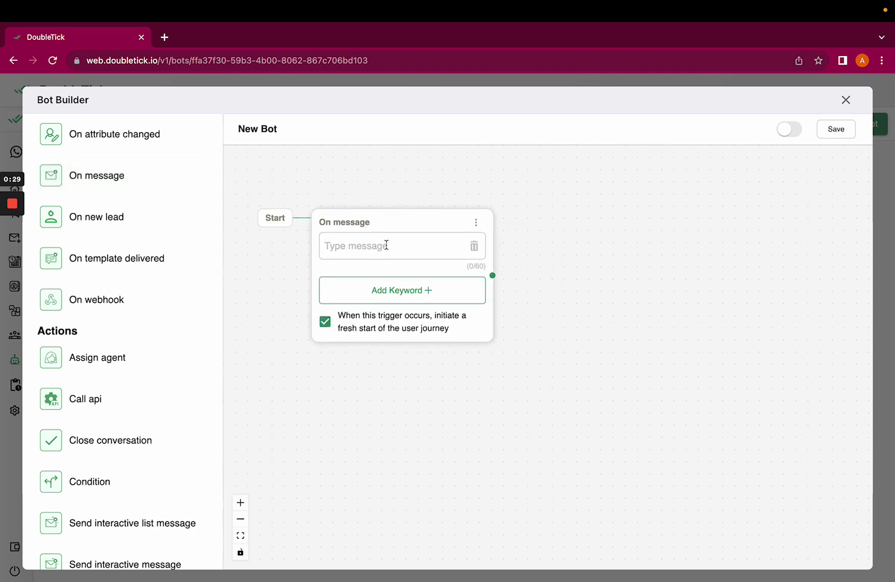
{"action": "type", "text": "test"}
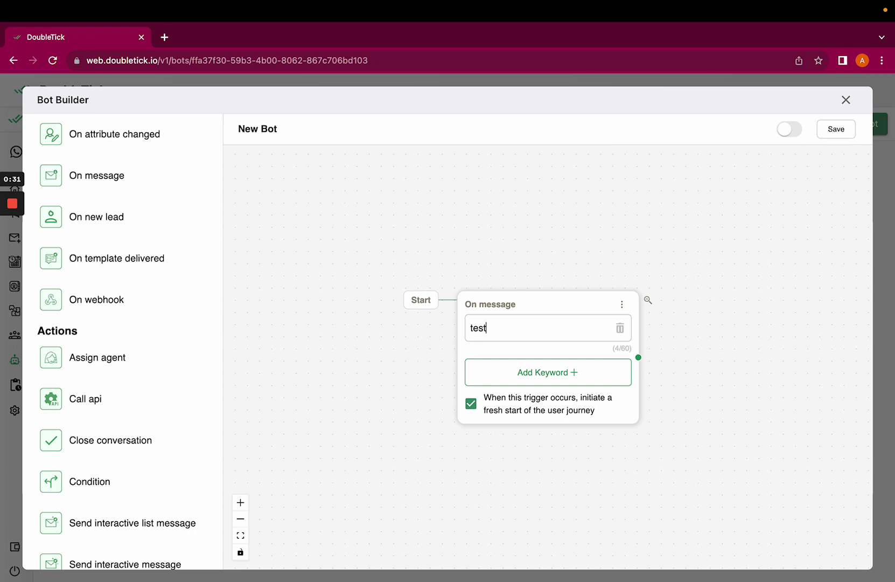
Step: Add a Send interactive list message action beside the trigger and connect the On message trigger to it
{"action": "left_click_drag", "start_coordinate": [572, 294], "coordinate": [437, 262]}
{"action": "scroll", "coordinate": [151, 454], "scroll_direction": "down", "scroll_amount": 2}
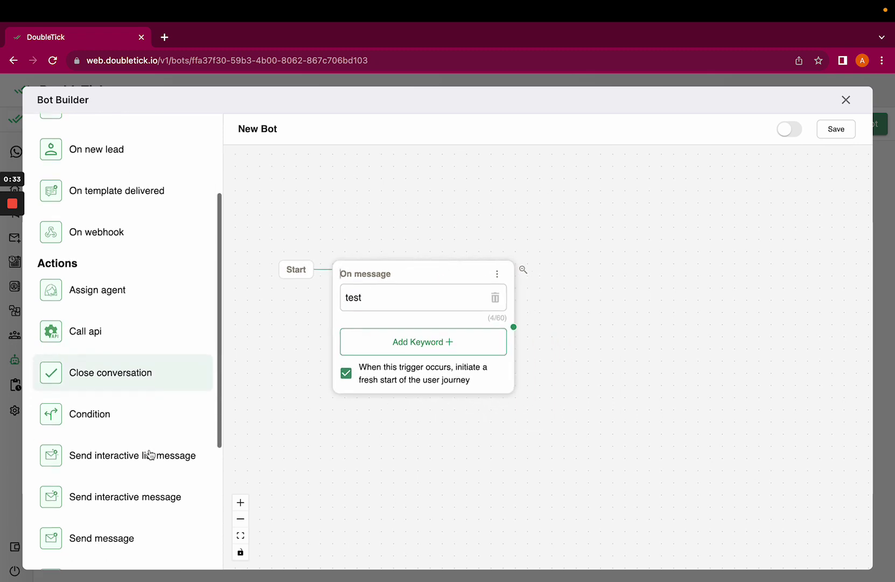
{"action": "left_click_drag", "start_coordinate": [80, 462], "coordinate": [673, 275]}
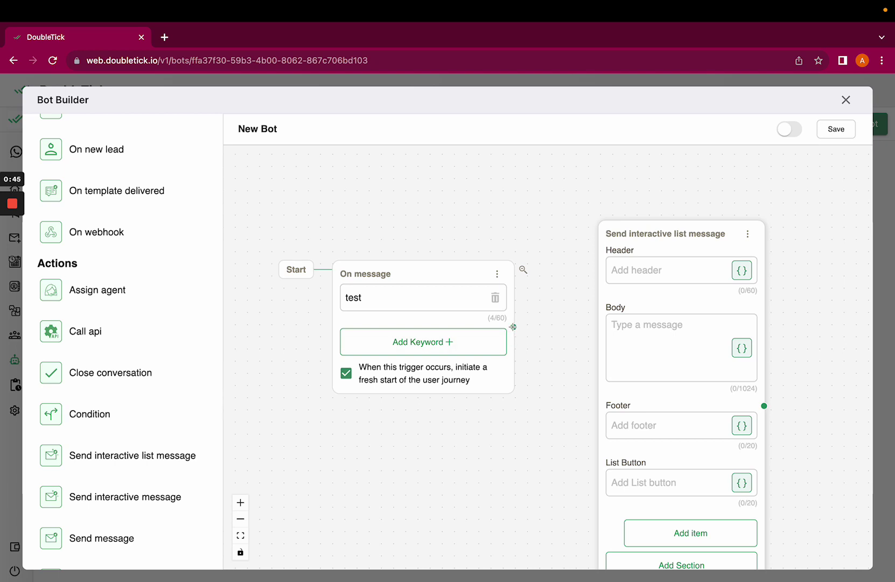
{"action": "left_click_drag", "start_coordinate": [513, 326], "coordinate": [613, 368]}
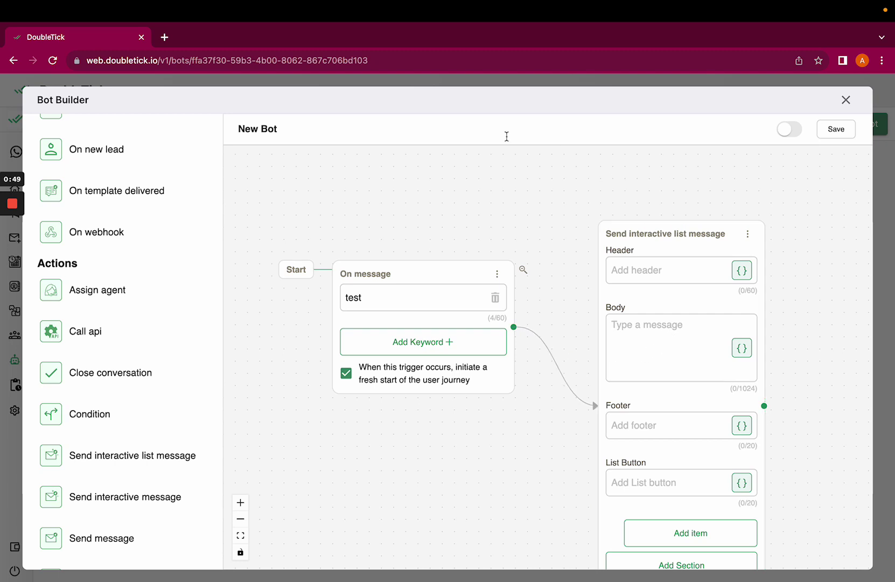
Step: Set the list message's body to "how can i help you" and its list button to "product"
{"action": "left_click_drag", "start_coordinate": [514, 166], "coordinate": [420, 146]}
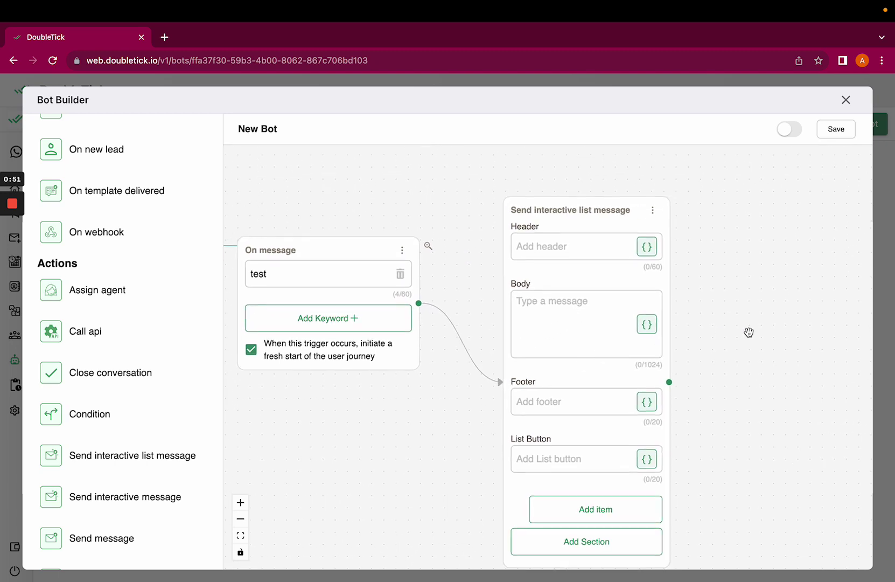
{"action": "left_click_drag", "start_coordinate": [749, 332], "coordinate": [744, 325]}
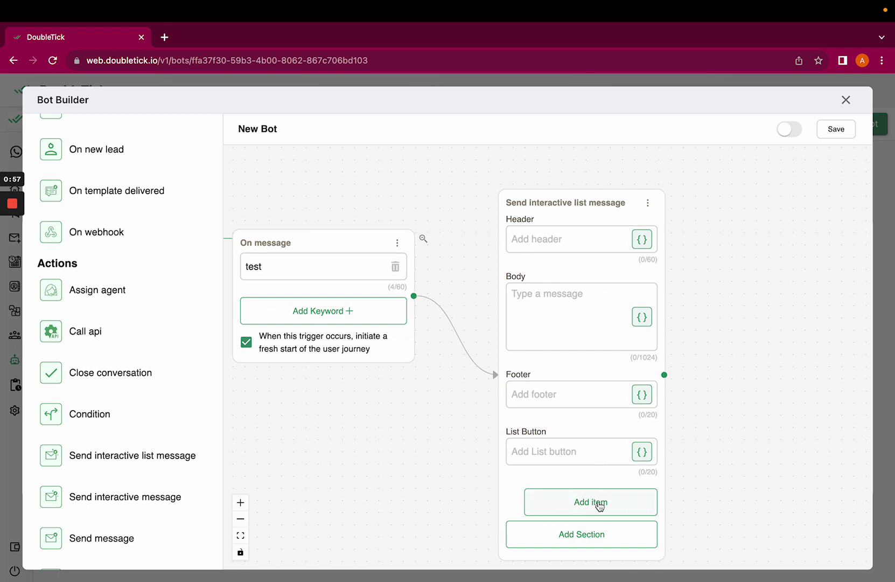
{"action": "scroll", "coordinate": [531, 299], "scroll_direction": "right", "scroll_amount": 2}
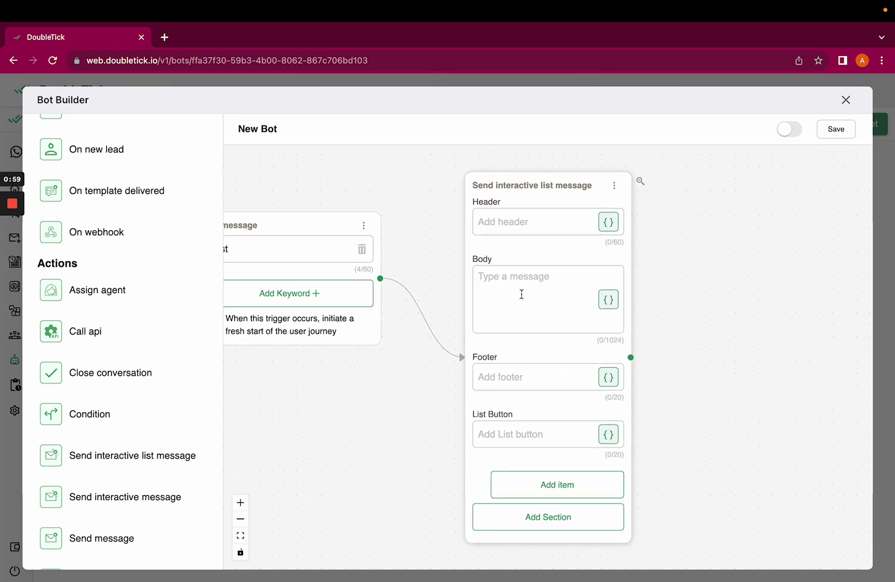
{"action": "type", "text": "how ca"}
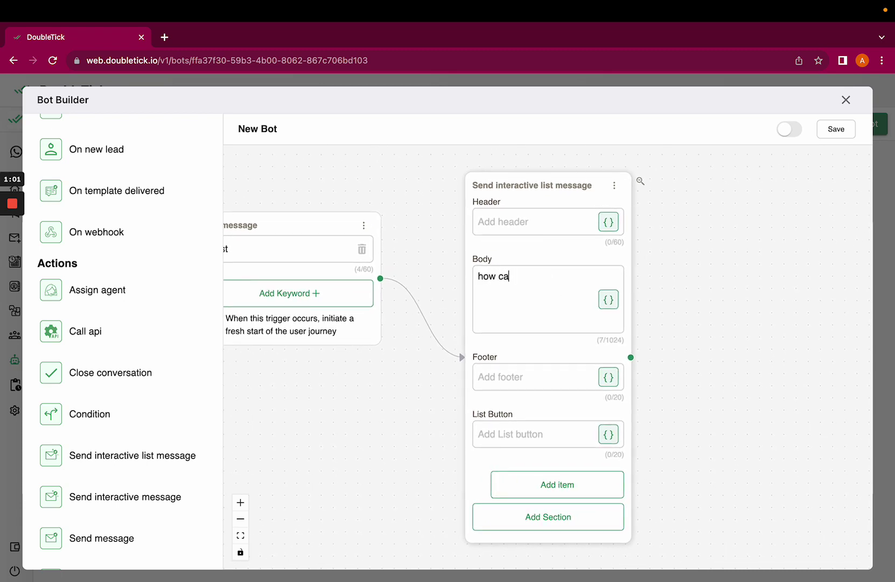
{"action": "type", "text": "n i help you"}
{"action": "left_click", "coordinate": [502, 434]}
{"action": "type", "text": "product"}
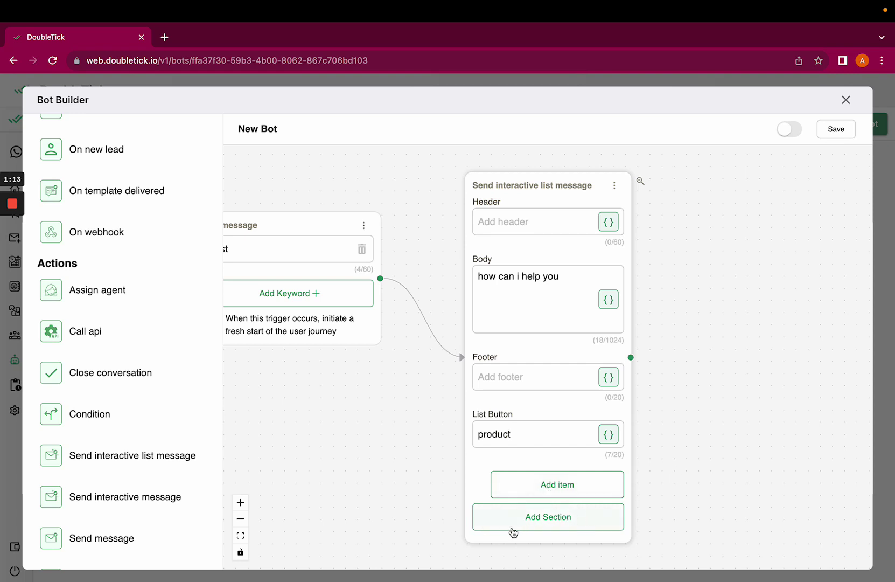
Step: Add a section titled "tea powder" to the interactive list message
{"action": "left_click", "coordinate": [564, 514]}
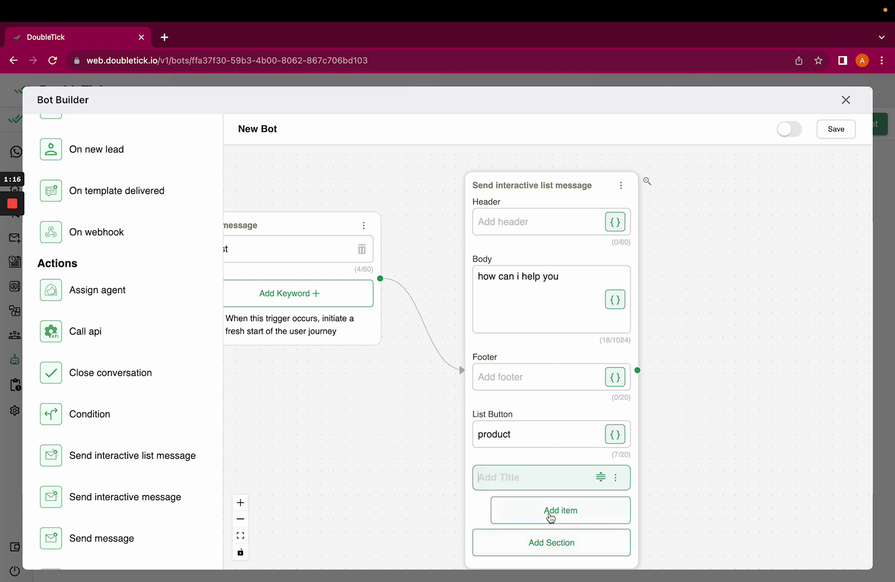
{"action": "left_click", "coordinate": [504, 478]}
{"action": "type", "text": "tea powder"}
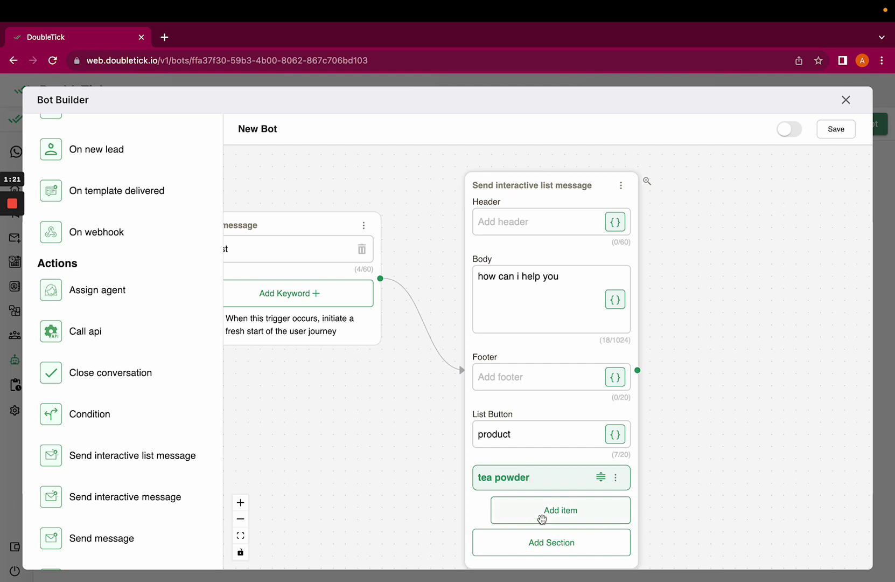
Step: Add two items, "red lable" and "society", under the tea powder section
{"action": "left_click", "coordinate": [541, 517]}
{"action": "left_click_drag", "start_coordinate": [724, 400], "coordinate": [715, 316]}
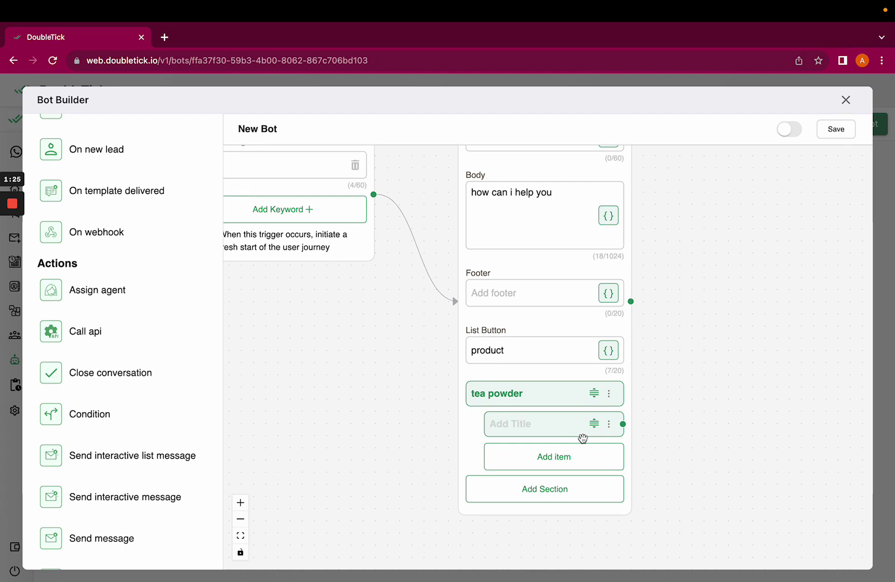
{"action": "left_click", "coordinate": [532, 425]}
{"action": "type", "text": "red lab"}
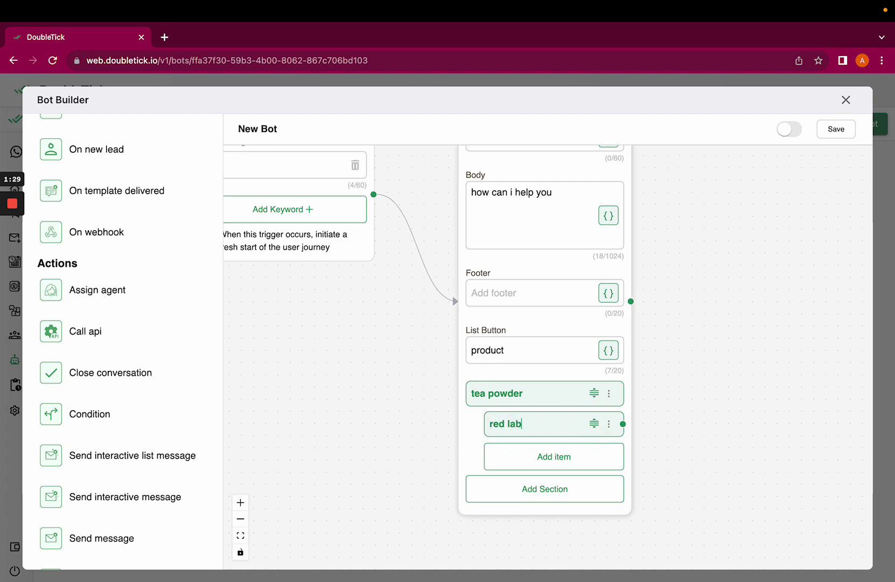
{"action": "type", "text": "le"}
{"action": "left_click", "coordinate": [545, 452]}
{"action": "type", "text": "soc"}
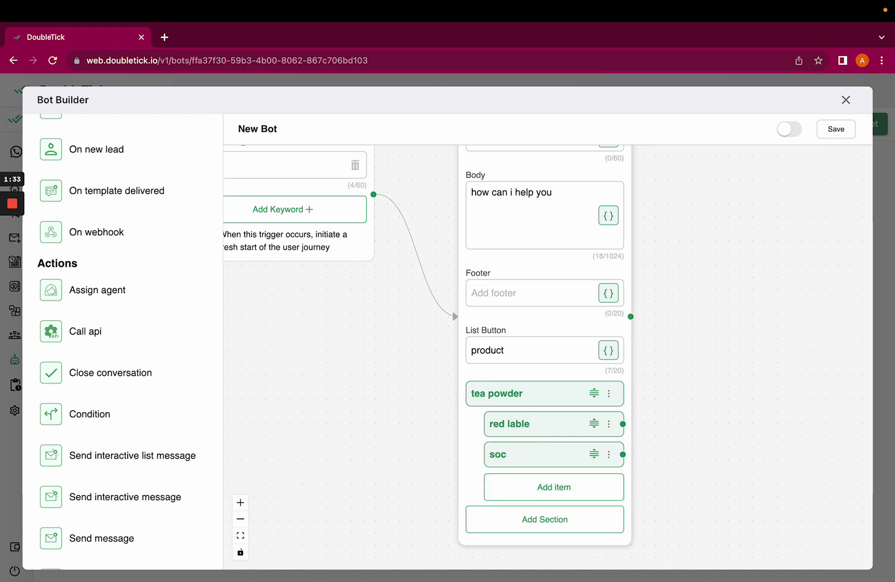
{"action": "type", "text": "iety"}
{"action": "left_click", "coordinate": [614, 431]}
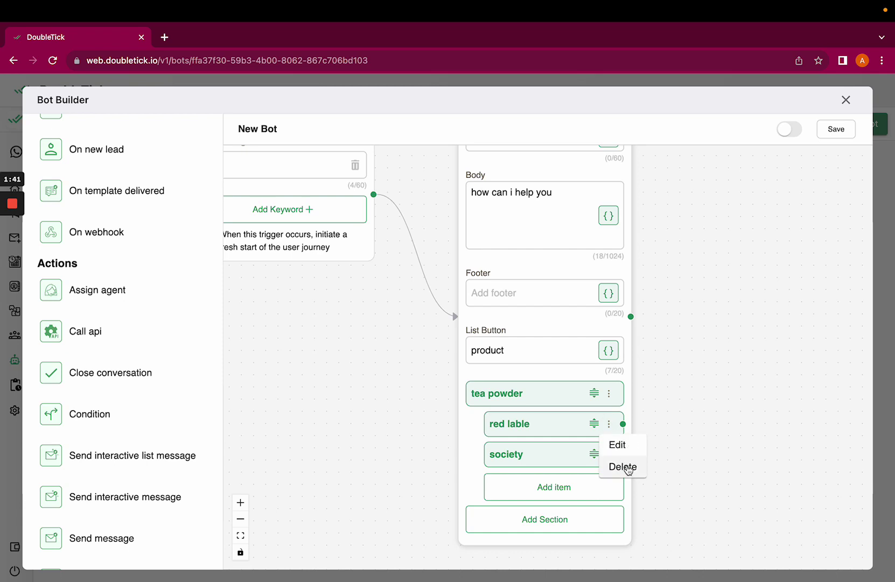
{"action": "left_click", "coordinate": [627, 445]}
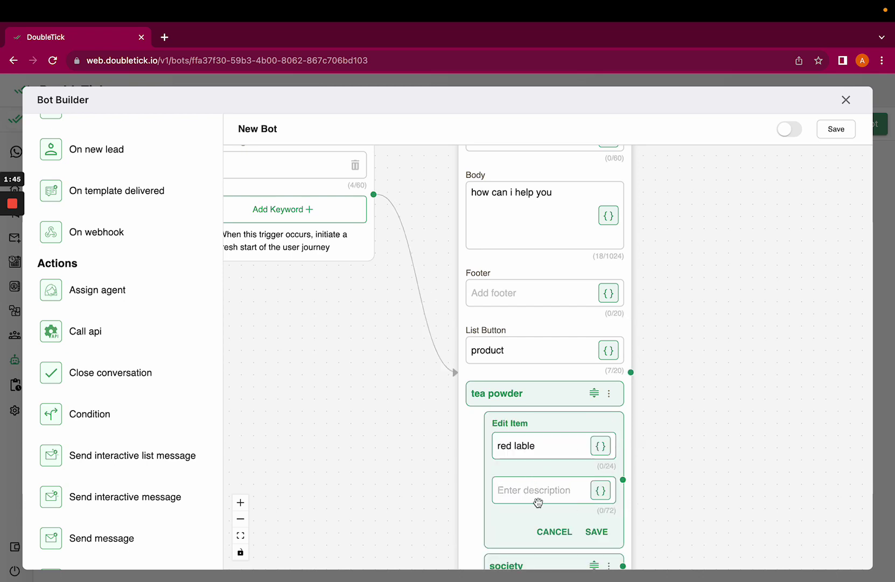
{"action": "left_click", "coordinate": [554, 532]}
Step: Add five more items named "a", "b", "c", "d" and "e" under the tea powder section
{"action": "scroll", "coordinate": [670, 396], "scroll_direction": "down", "scroll_amount": 1}
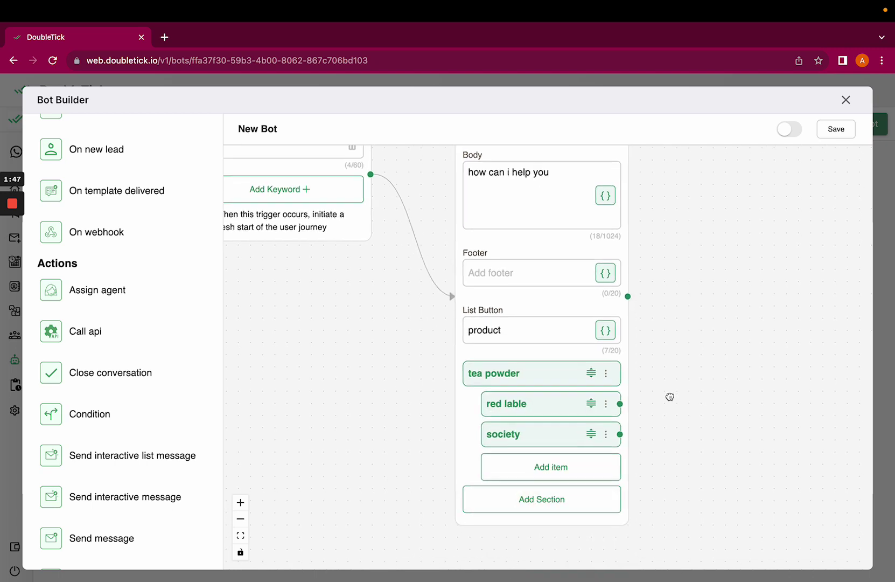
{"action": "scroll", "coordinate": [670, 397], "scroll_direction": "down", "scroll_amount": 1}
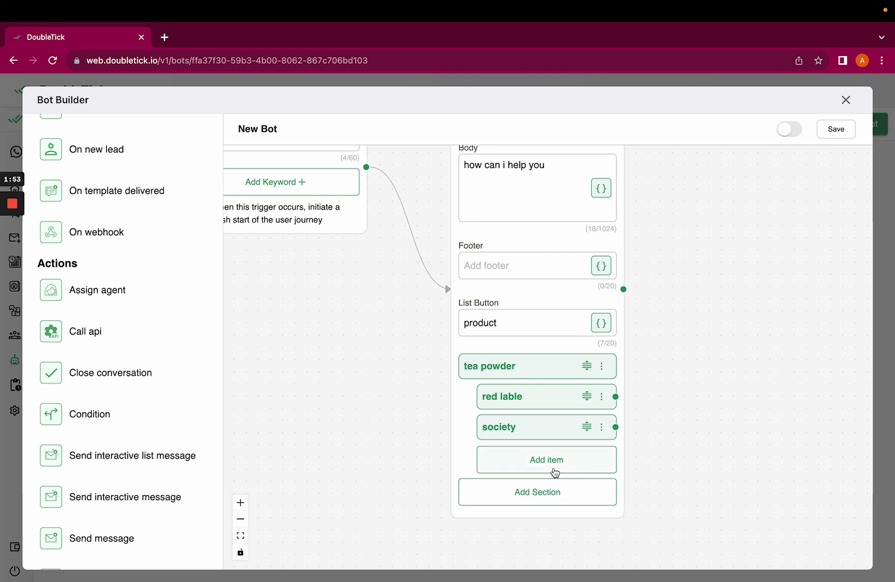
{"action": "left_click", "coordinate": [561, 461]}
{"action": "type", "text": "a"}
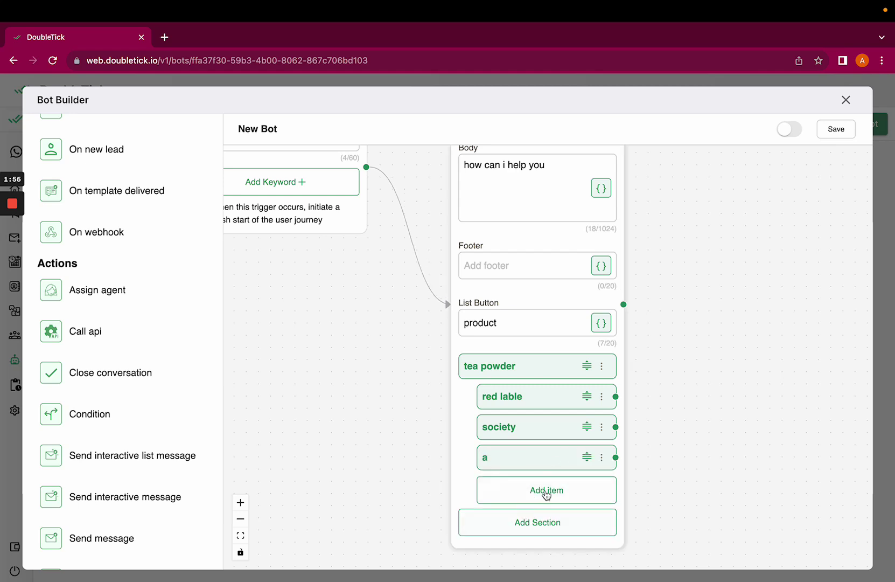
{"action": "left_click", "coordinate": [546, 491]}
{"action": "type", "text": "b"}
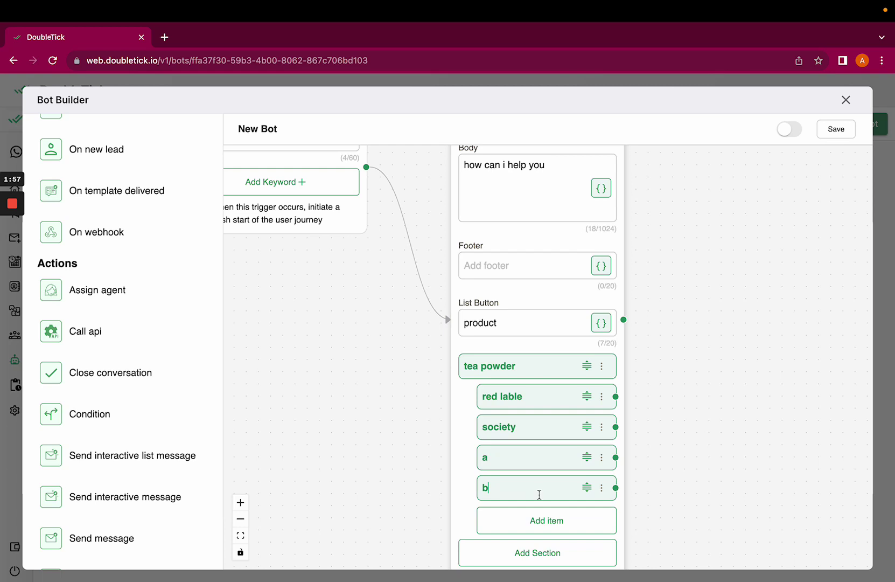
{"action": "left_click", "coordinate": [518, 525]}
{"action": "type", "text": "c"}
{"action": "scroll", "coordinate": [603, 478], "scroll_direction": "down", "scroll_amount": 2}
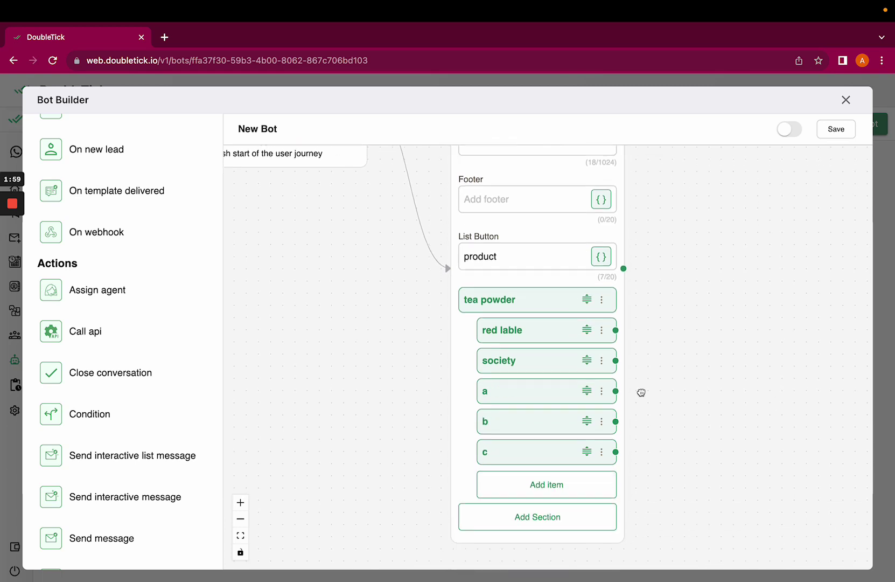
{"action": "left_click", "coordinate": [536, 486]}
{"action": "type", "text": "d"}
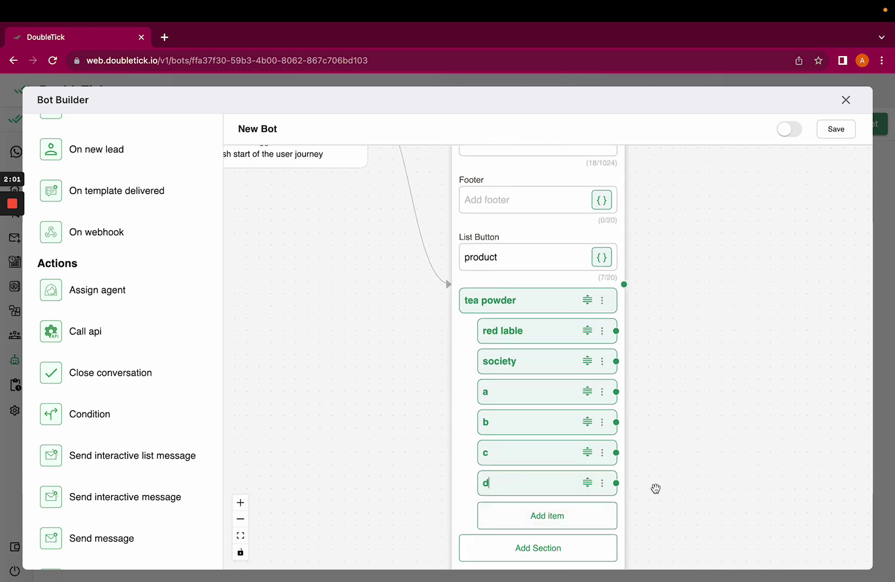
{"action": "left_click", "coordinate": [550, 521]}
{"action": "type", "text": "e"}
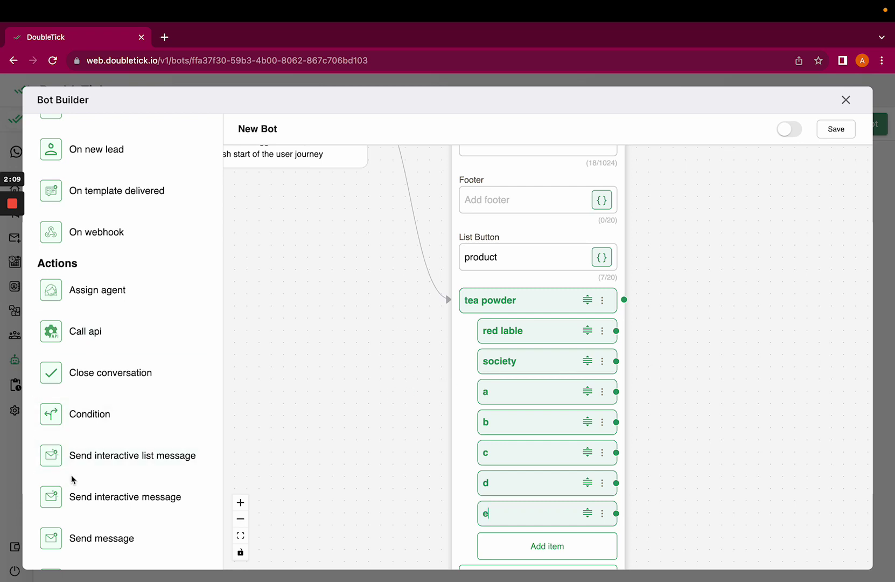
Step: Add a Send message action with the body "thank you." and connect the red lable item to it
{"action": "scroll", "coordinate": [81, 531], "scroll_direction": "down", "scroll_amount": 2}
{"action": "left_click_drag", "start_coordinate": [54, 513], "coordinate": [800, 321]}
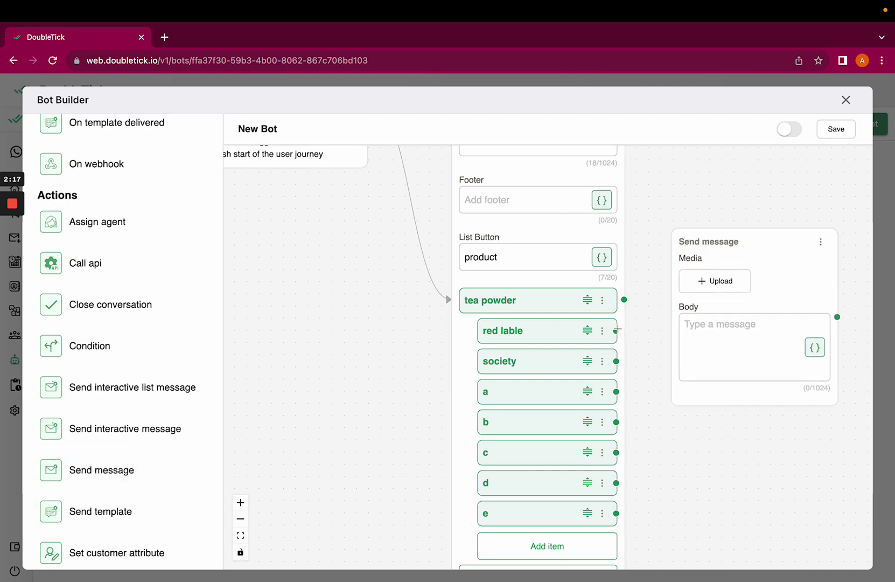
{"action": "left_click_drag", "start_coordinate": [615, 331], "coordinate": [747, 343]}
{"action": "left_click", "coordinate": [708, 324]}
{"action": "type", "text": "t"}
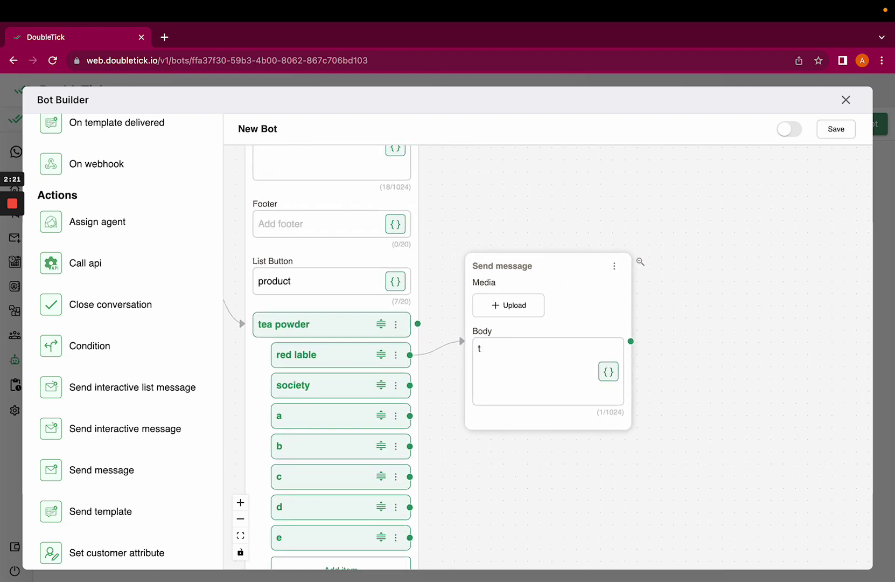
{"action": "type", "text": "ajhank you."}
Step: Set the bot to active and save it
{"action": "left_click", "coordinate": [240, 519]}
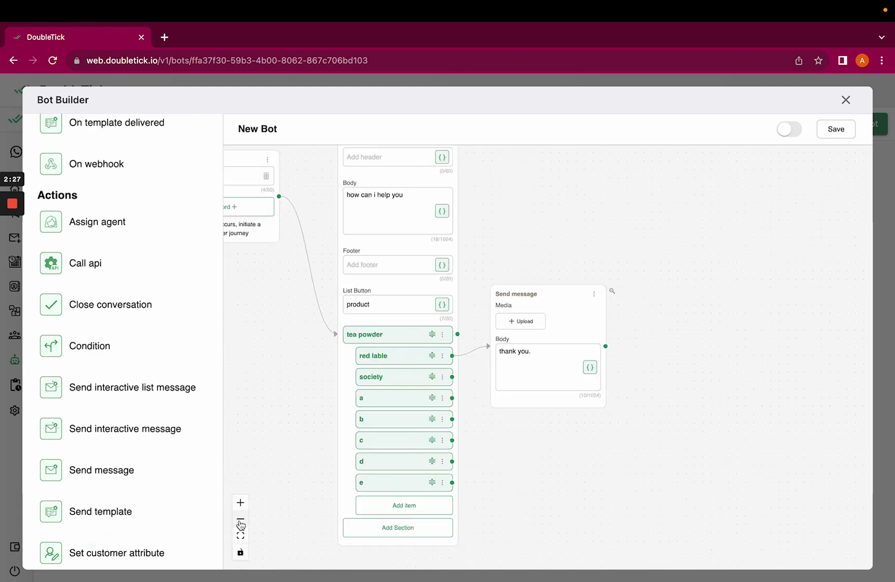
{"action": "left_click", "coordinate": [240, 522]}
{"action": "left_click_drag", "start_coordinate": [570, 251], "coordinate": [628, 247]}
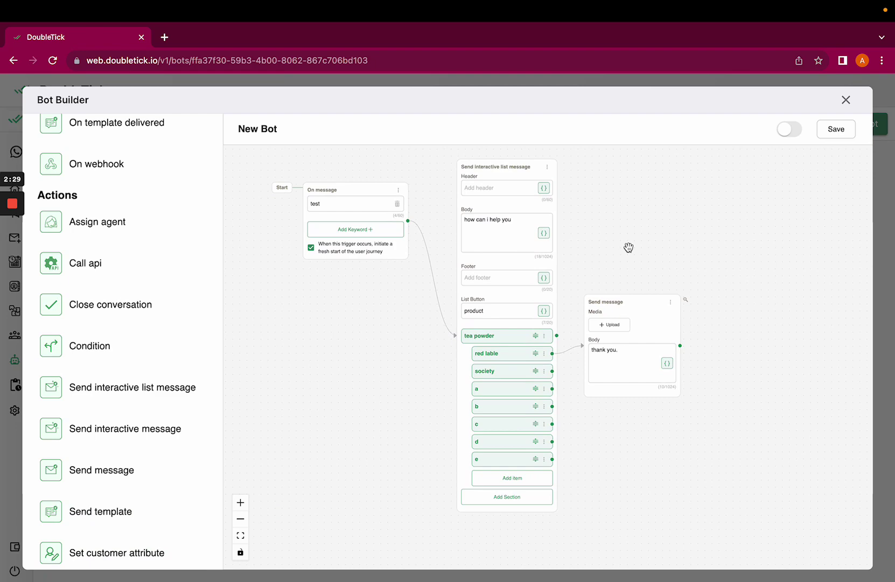
{"action": "left_click", "coordinate": [788, 132]}
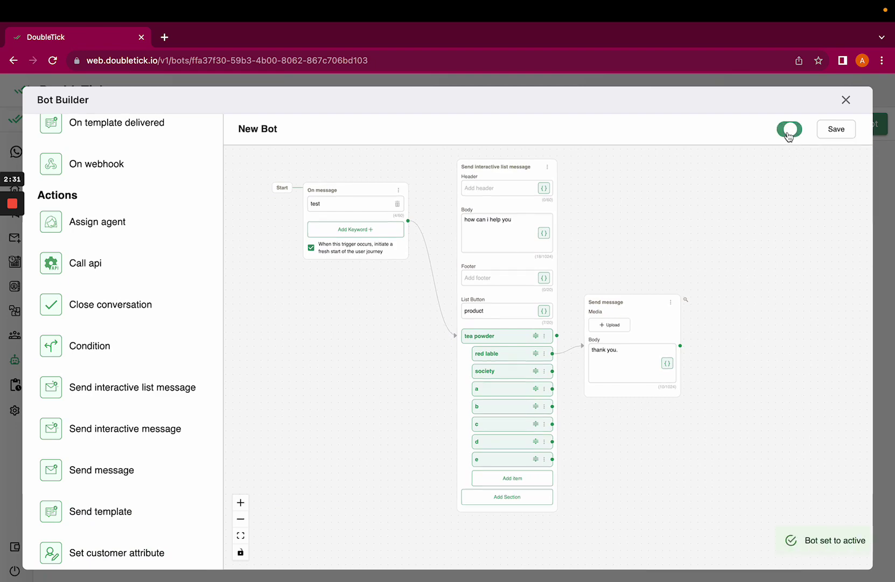
{"action": "left_click", "coordinate": [838, 131]}
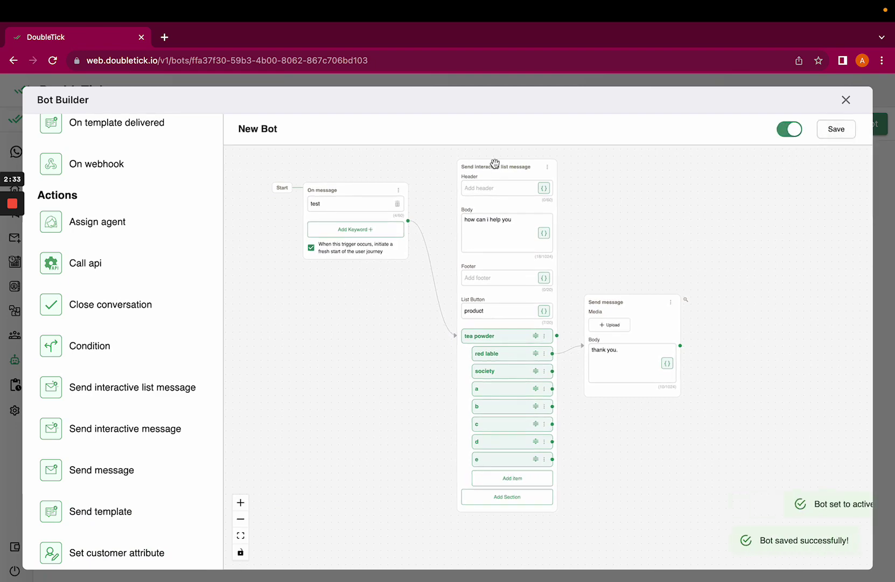
Step: Rename the bot to the creator's first name followed by "22nd july" and save it
{"action": "double_click", "coordinate": [268, 132]}
{"action": "key", "text": "BackSpace"}
{"action": "key", "text": "BackSpace"}
{"action": "key", "text": "BackSpace"}
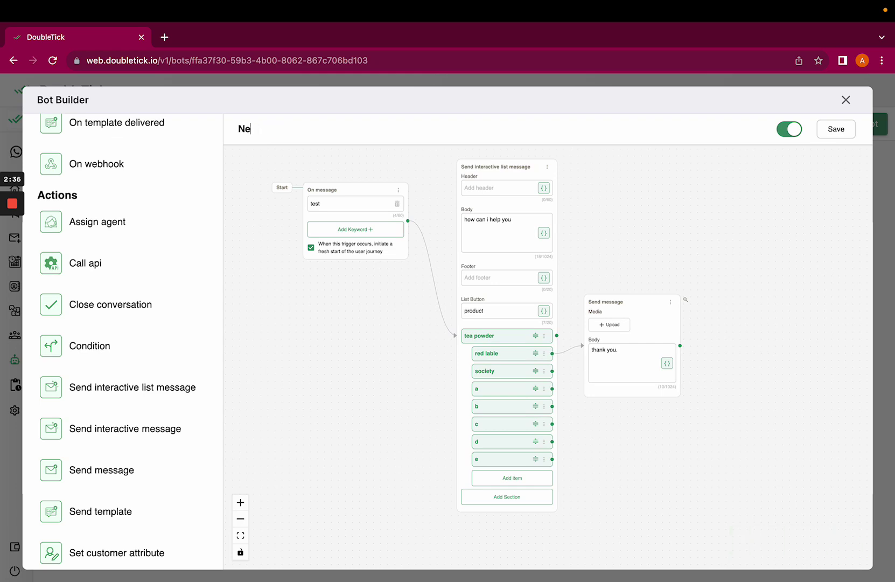
{"action": "key", "text": "BackSpace"}
{"action": "key", "text": "BackSpace"}
{"action": "type", "text": "amoolya 22"}
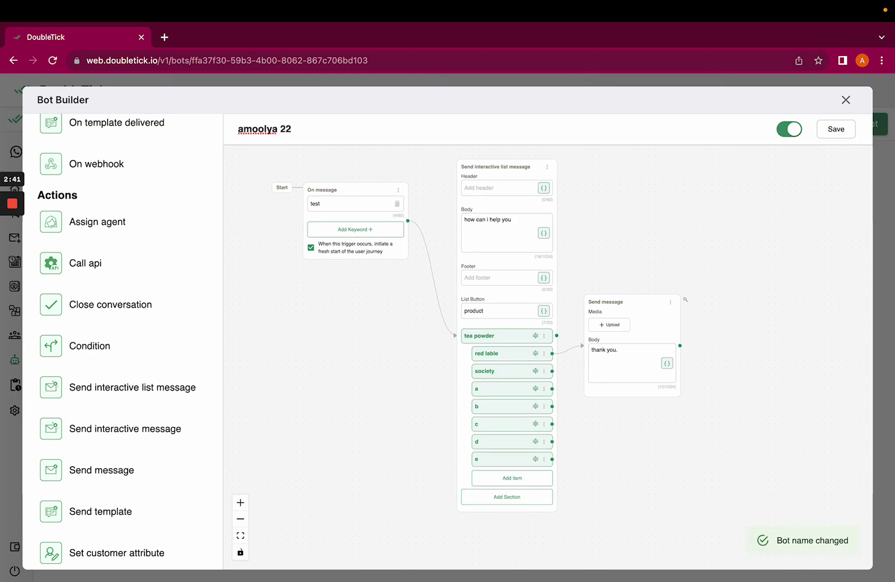
{"action": "type", "text": "nd july"}
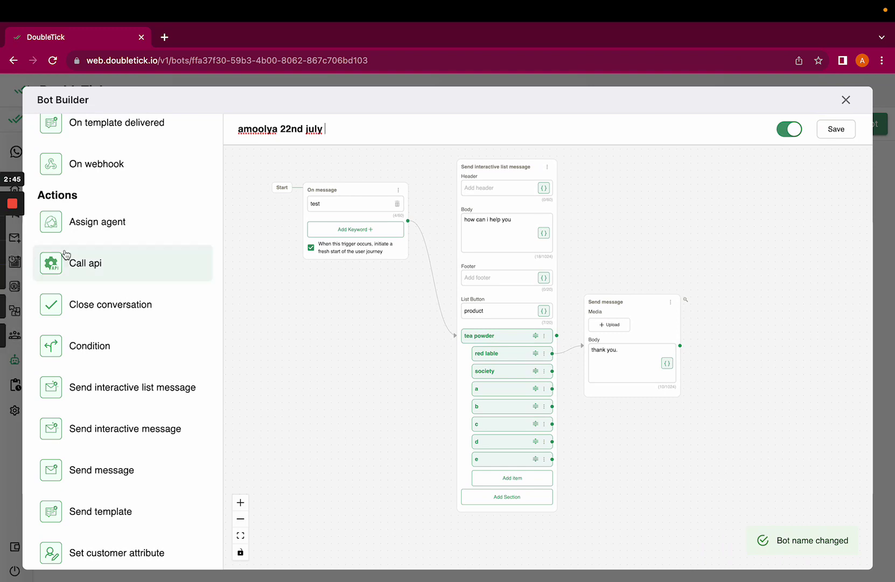
{"action": "left_click_drag", "start_coordinate": [321, 164], "coordinate": [323, 178]}
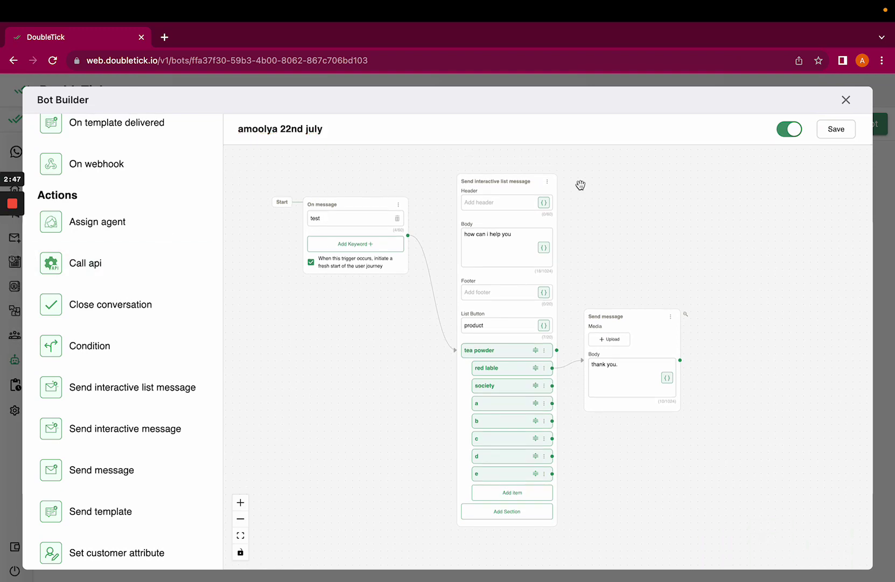
{"action": "left_click", "coordinate": [836, 129]}
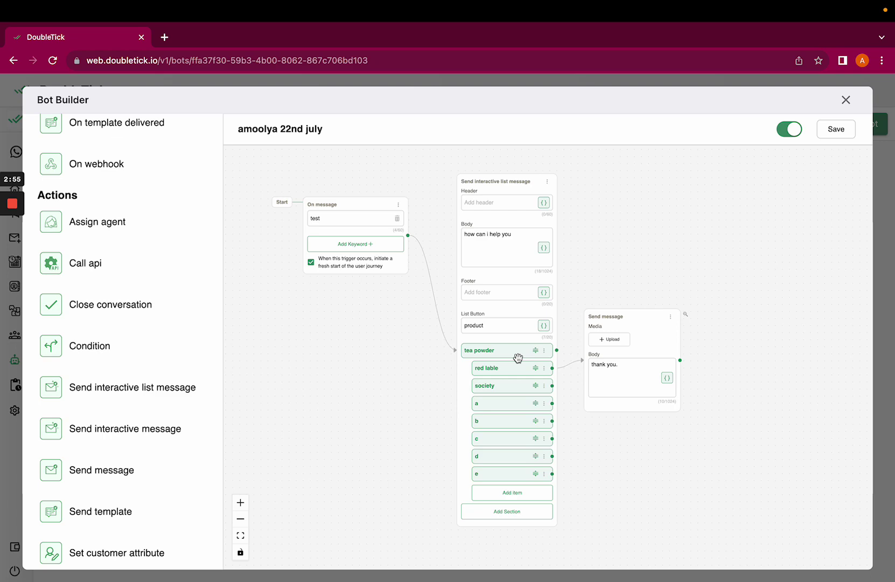
Step: Open the Test 1 conversation in the chat inbox and reload the page to check the bot's replies
{"action": "left_click", "coordinate": [13, 252]}
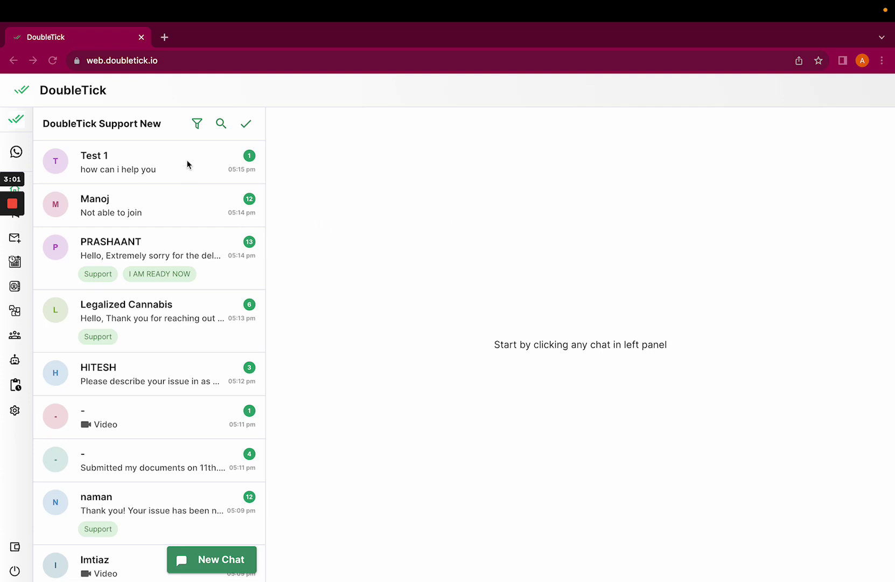
{"action": "left_click", "coordinate": [183, 178]}
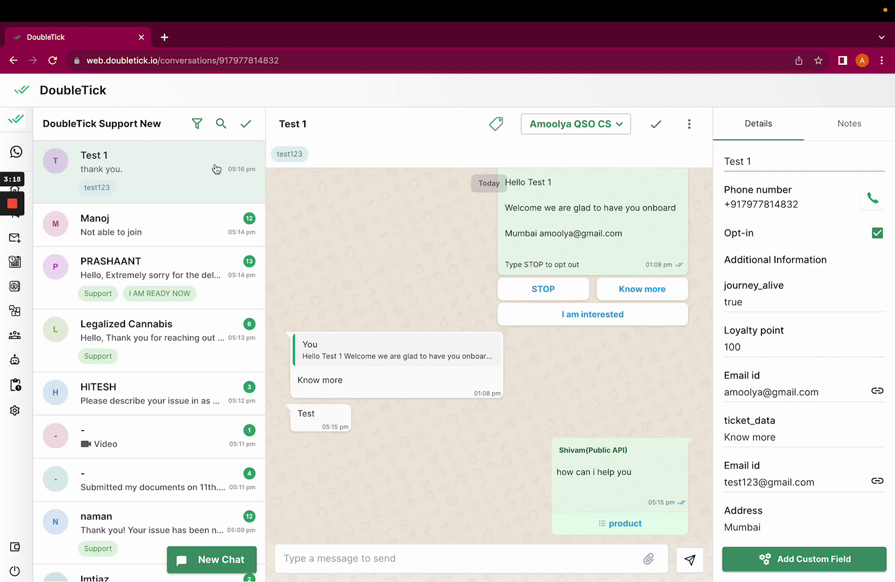
{"action": "left_click", "coordinate": [53, 60]}
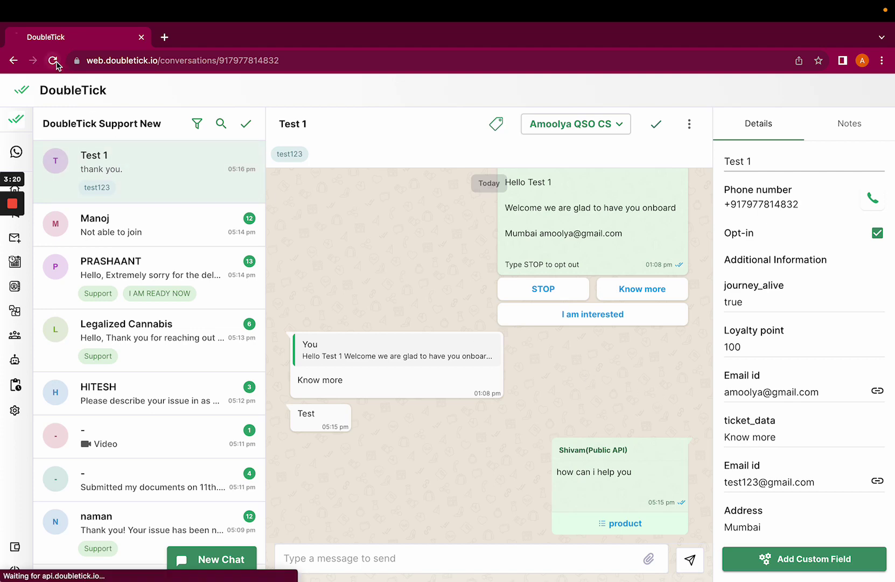